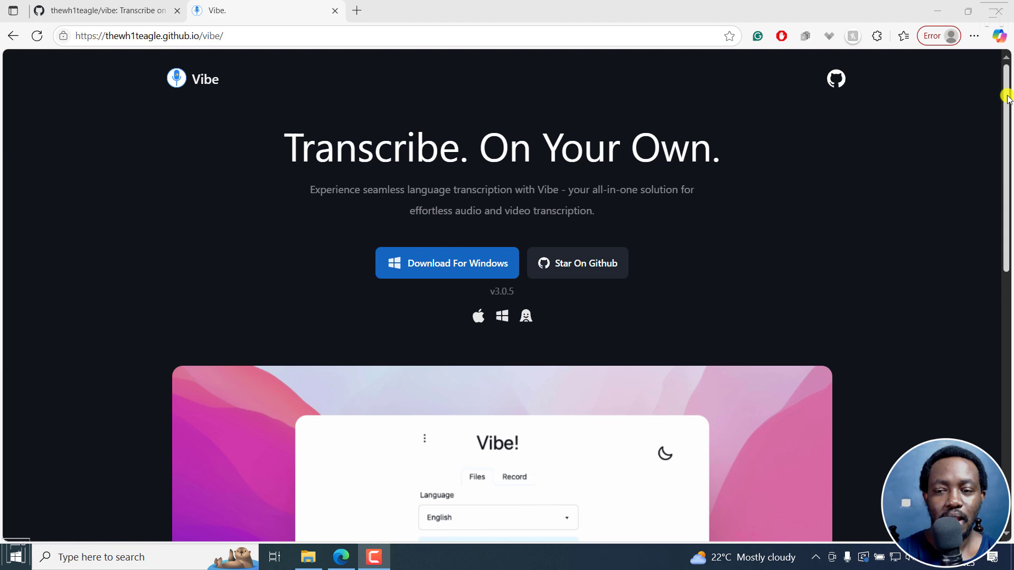
- Nudge the Vibe landing page down to show the v3.0.5 Download For Windows button
left_click_drag(1007, 98, 1006, 103)
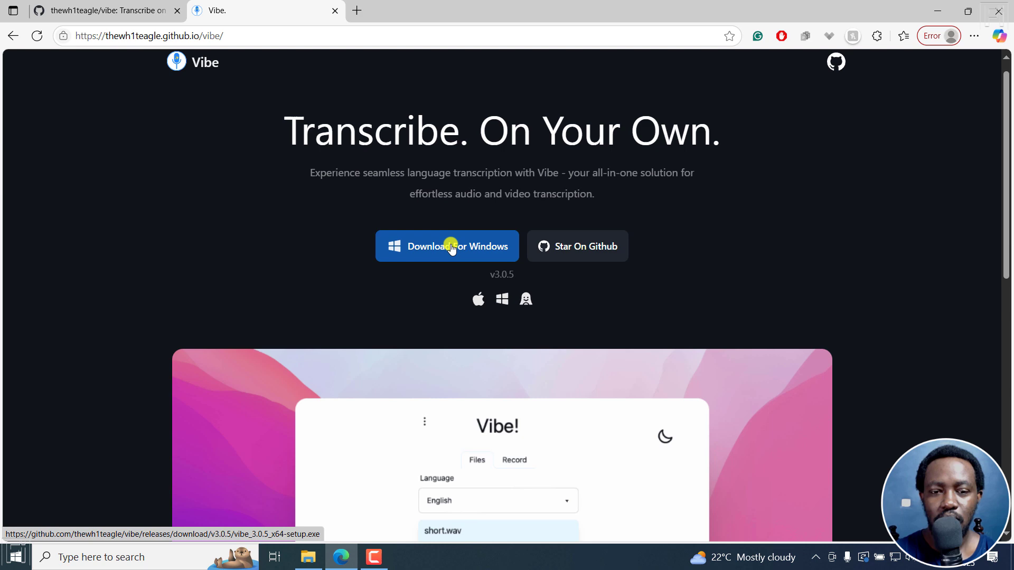
- Go to the vibe GitHub repository, highlight its About description, and scroll down to the README
left_click(126, 16)
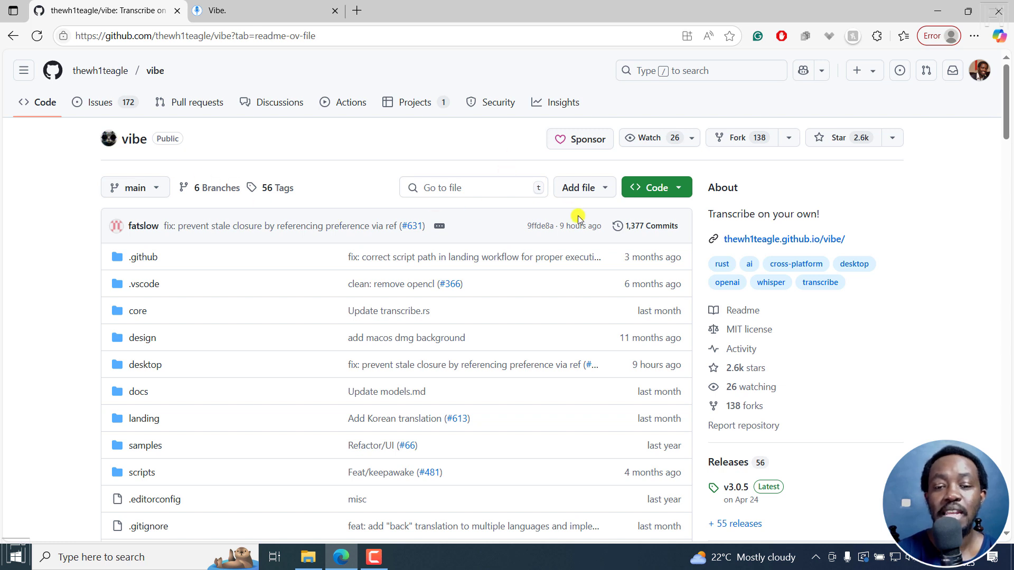
left_click(222, 7)
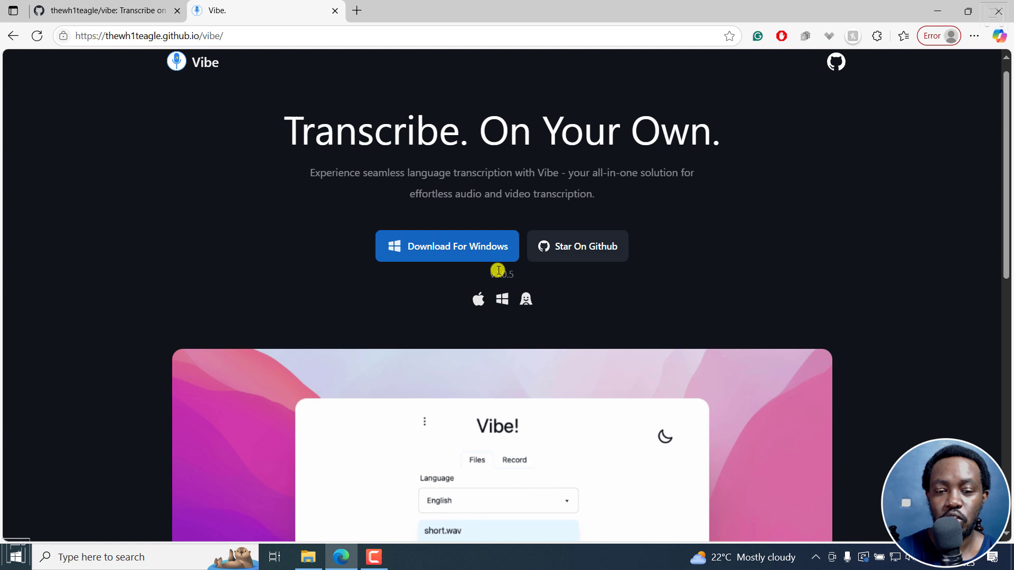
left_click(142, 7)
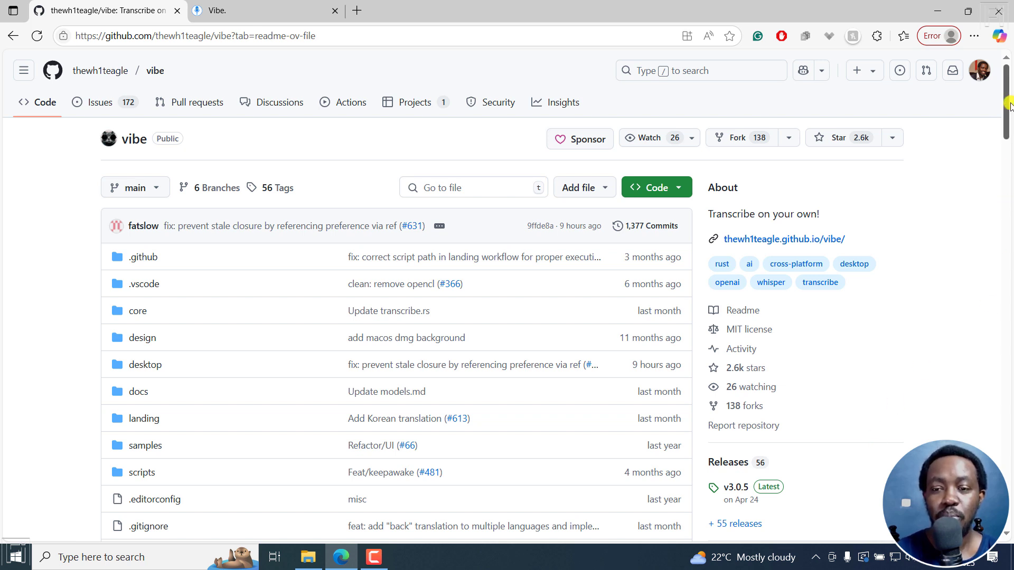
mouse_move(1005, 106)
left_mouse_down()
mouse_move(1004, 117)
mouse_move(1005, 102)
left_mouse_up()
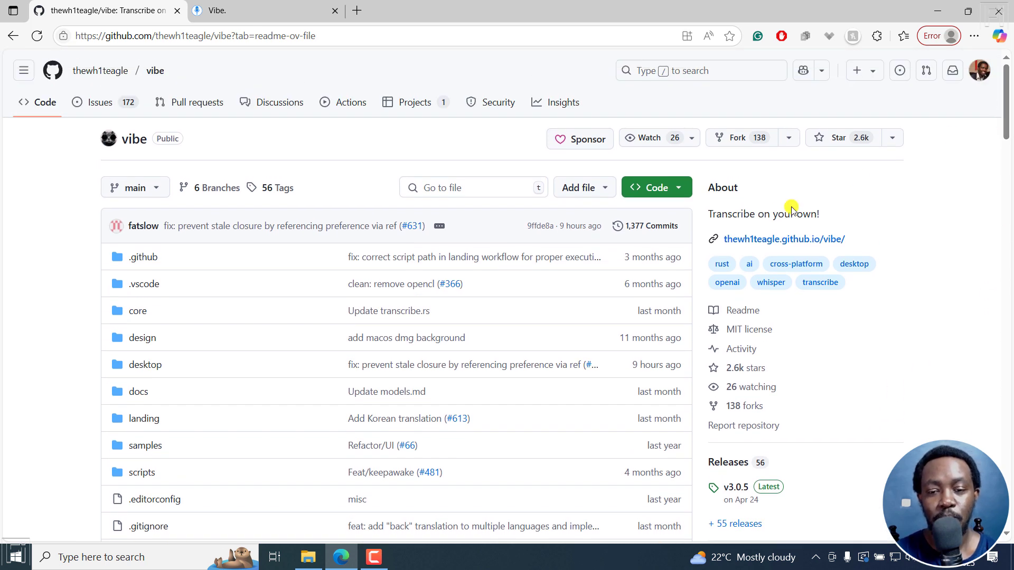
left_click_drag(703, 213, 818, 215)
left_click(892, 235)
left_click_drag(1005, 103, 1002, 240)
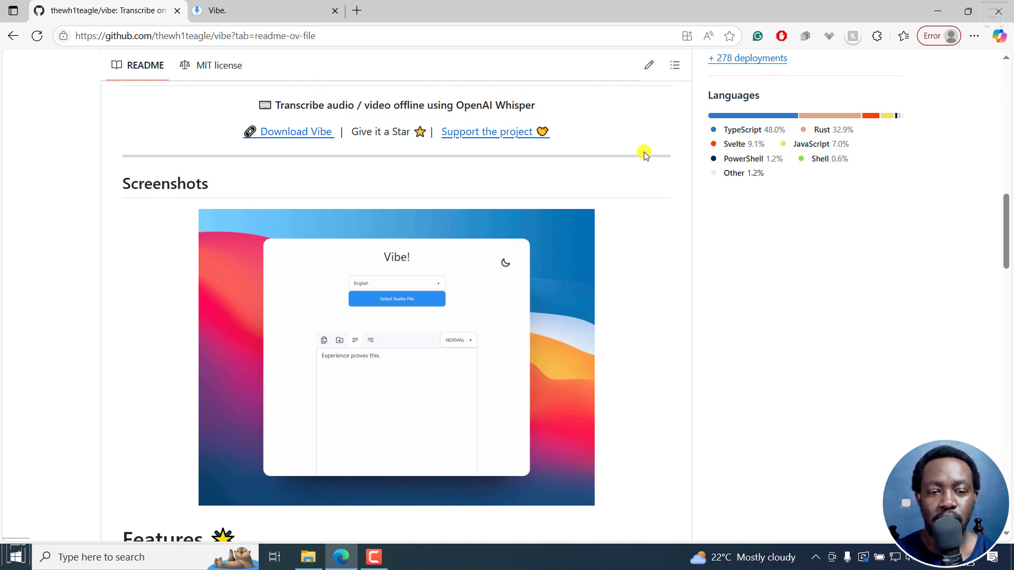
- Read the README Features list, highlighting the batch transcribe and SRT, VTT, TXT format lines
scroll(644, 151, "down", 5)
scroll(644, 154, "down", 1)
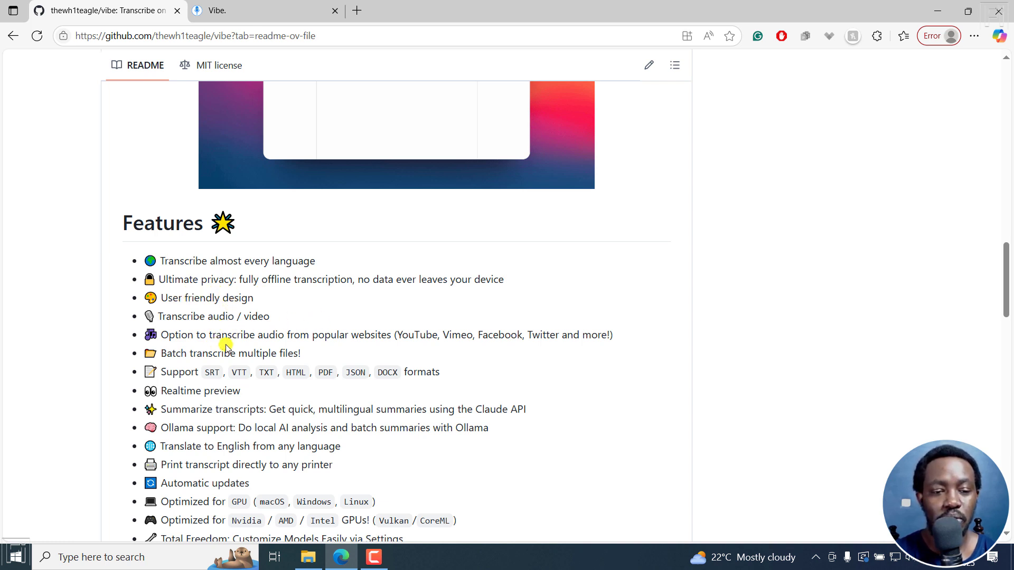
left_click_drag(182, 353, 294, 353)
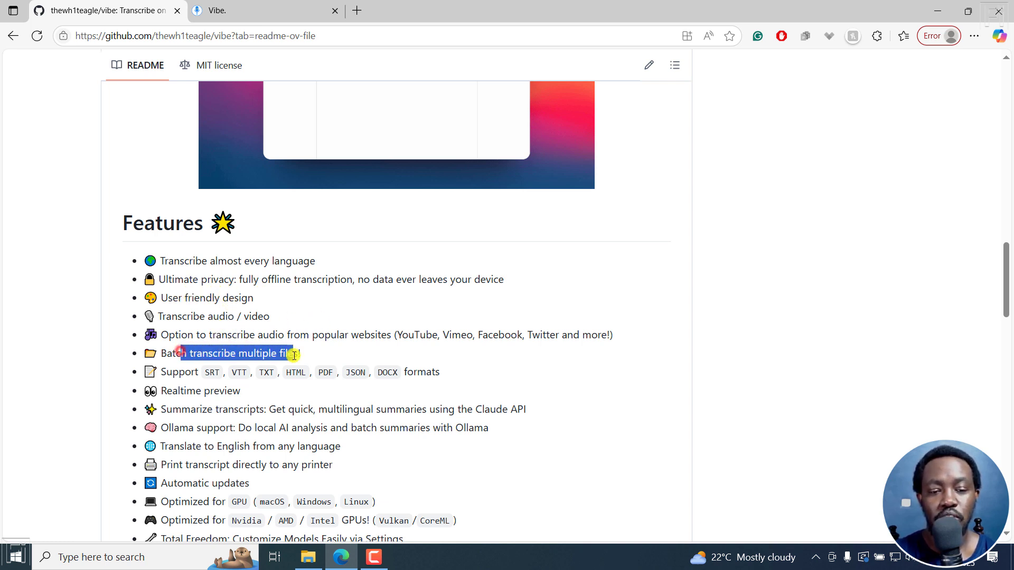
left_click(356, 355)
left_click_drag(191, 372, 291, 371)
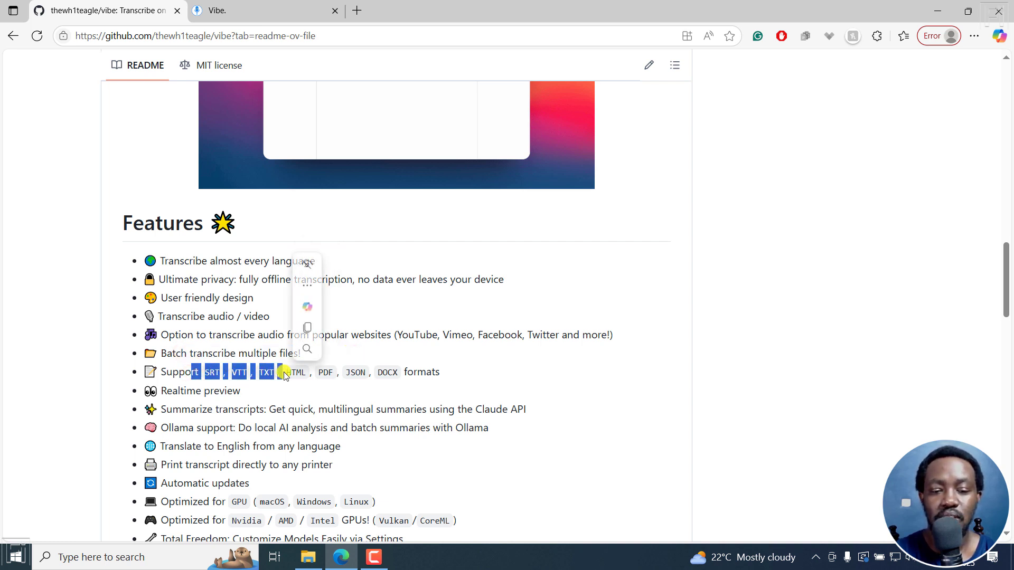
left_click(458, 391)
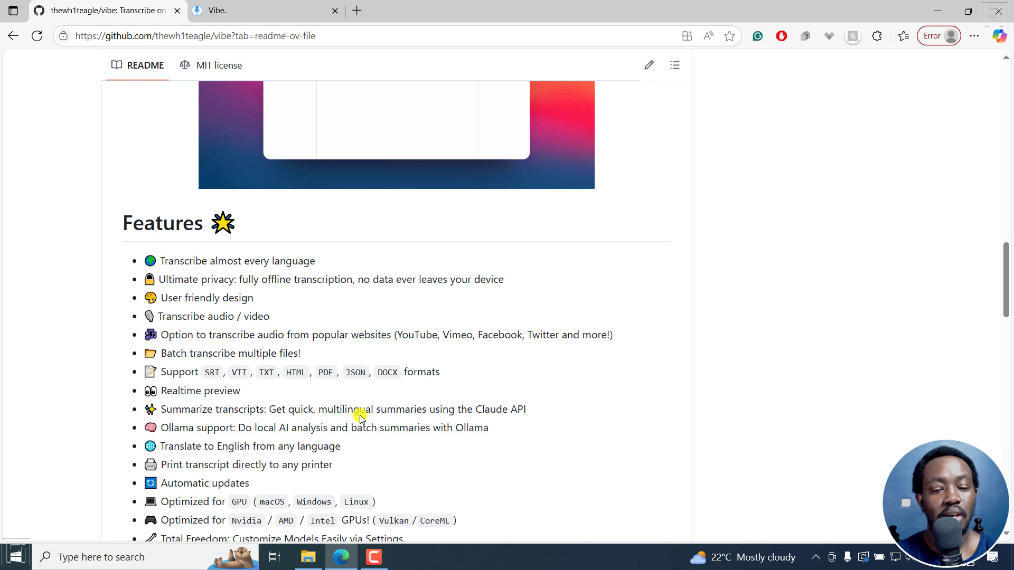
- Scroll through the rest of the README, then return to the repository file list and releases
scroll(360, 415, "down", 1)
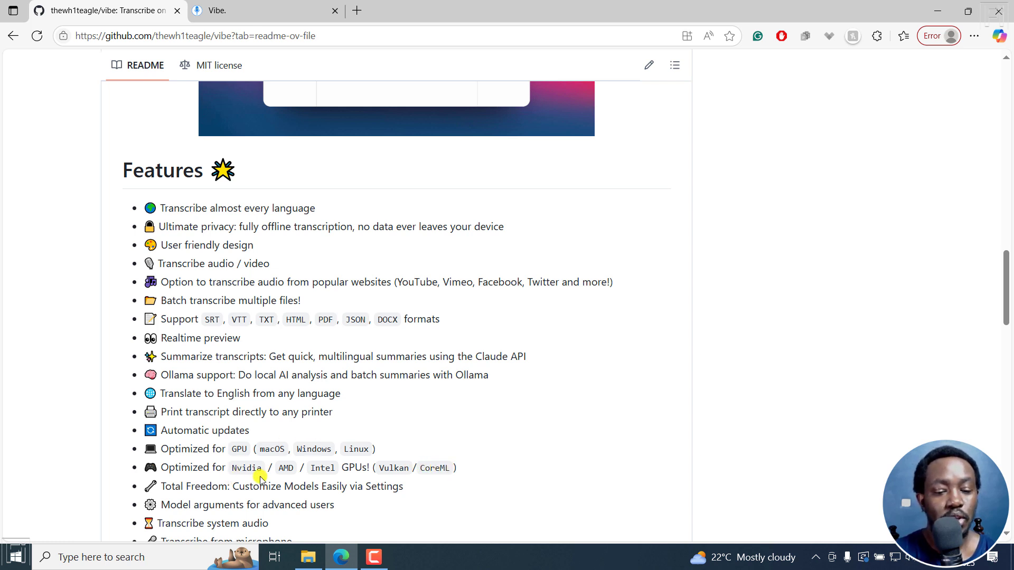
scroll(260, 477, "down", 1)
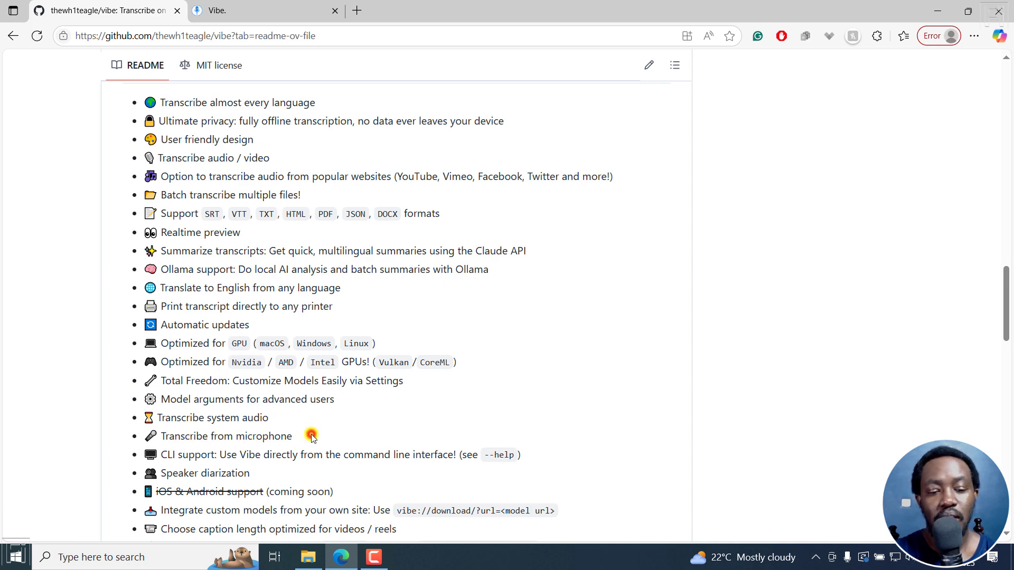
scroll(311, 436, "down", 5)
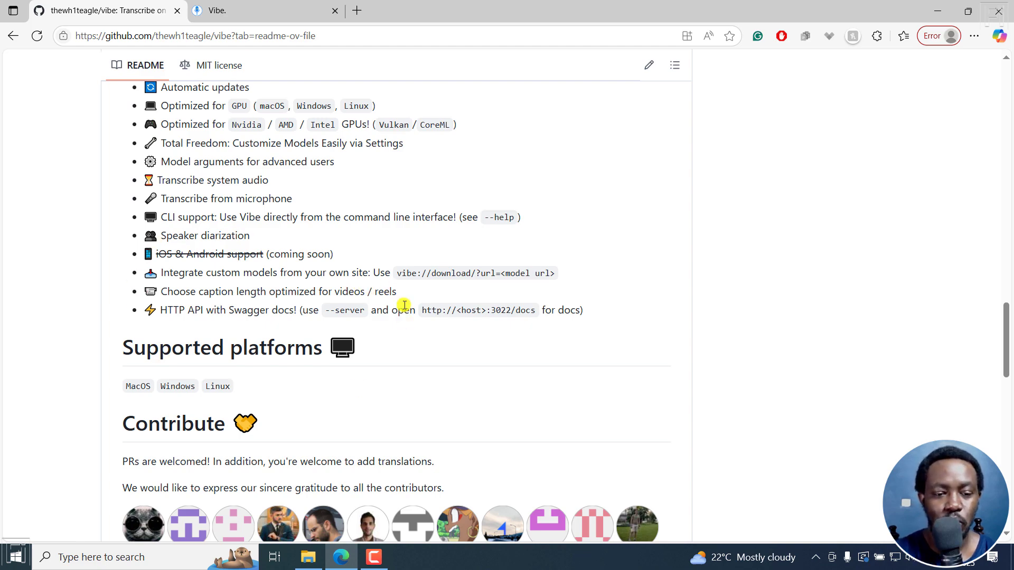
left_click_drag(1009, 319, 1009, 106)
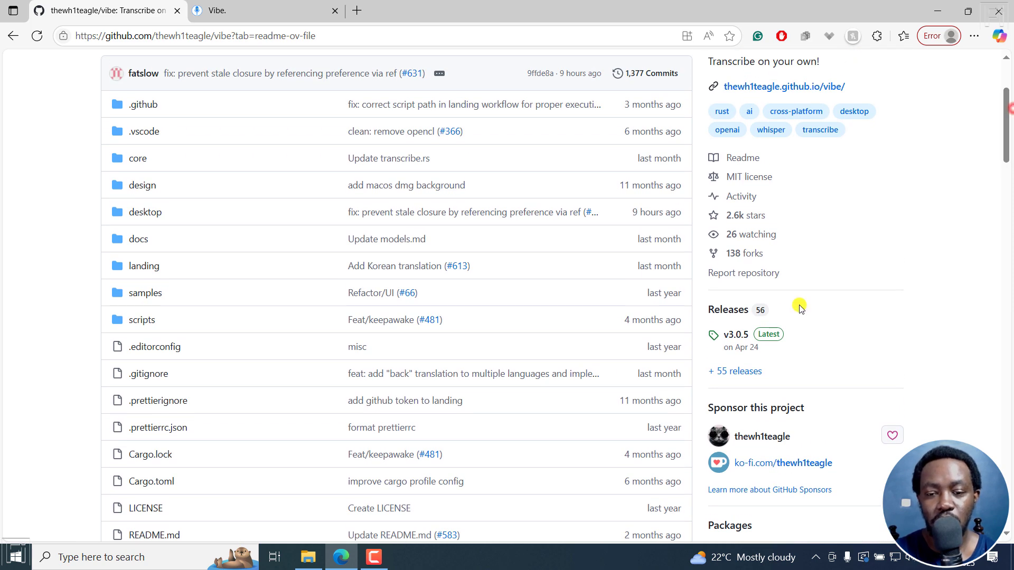
- Open the vibe Releases page and scroll to the v3.0.5 Assets, including vibe_3.0.5_x64-setup.exe
left_click(728, 312)
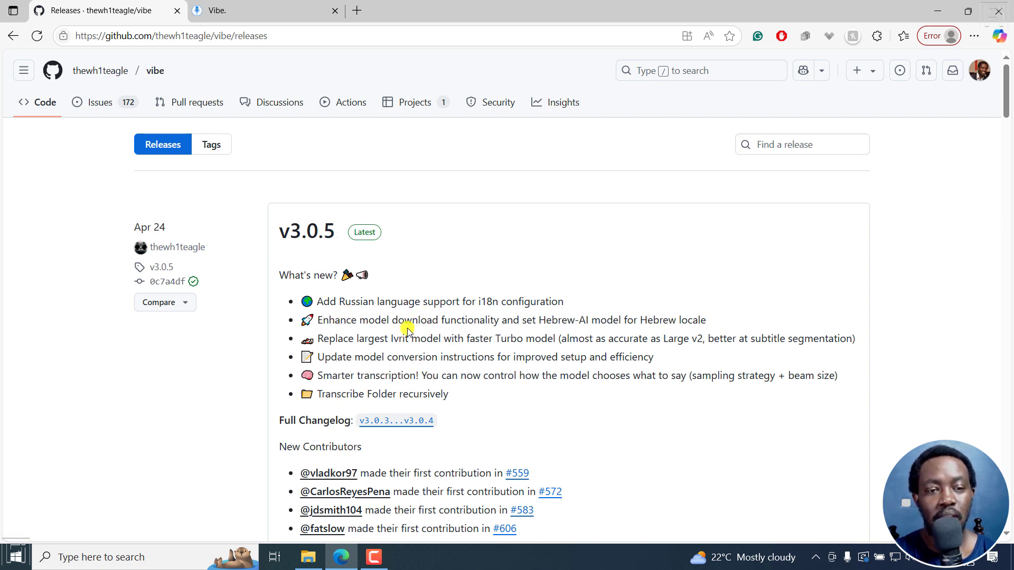
left_click(254, 7)
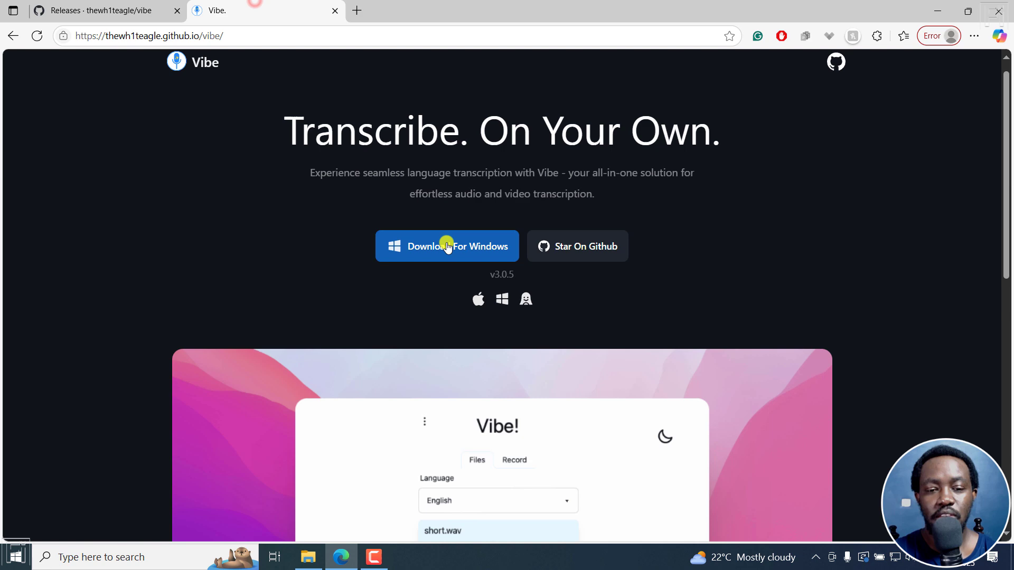
left_click(117, 10)
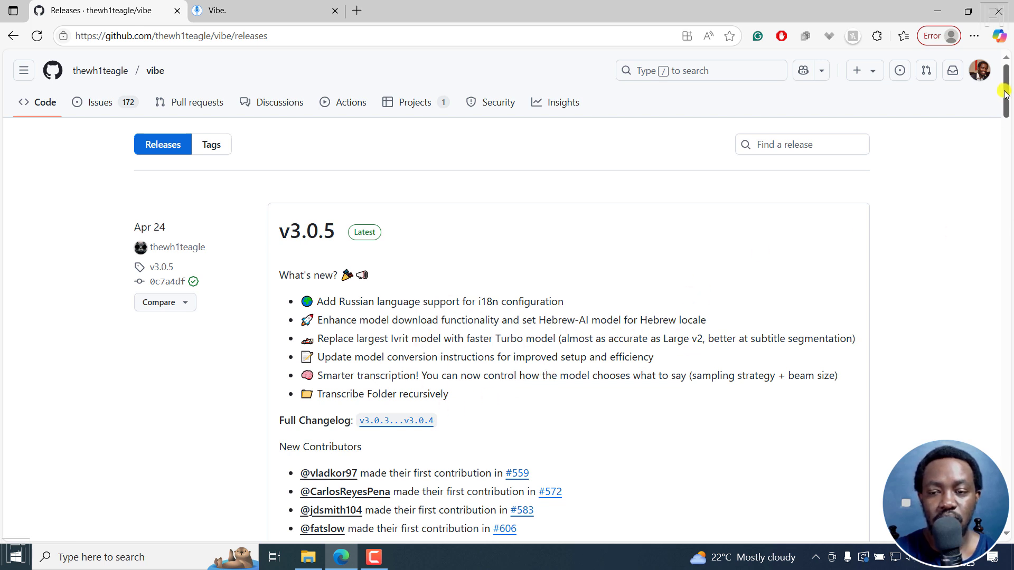
left_click_drag(1004, 94, 1009, 156)
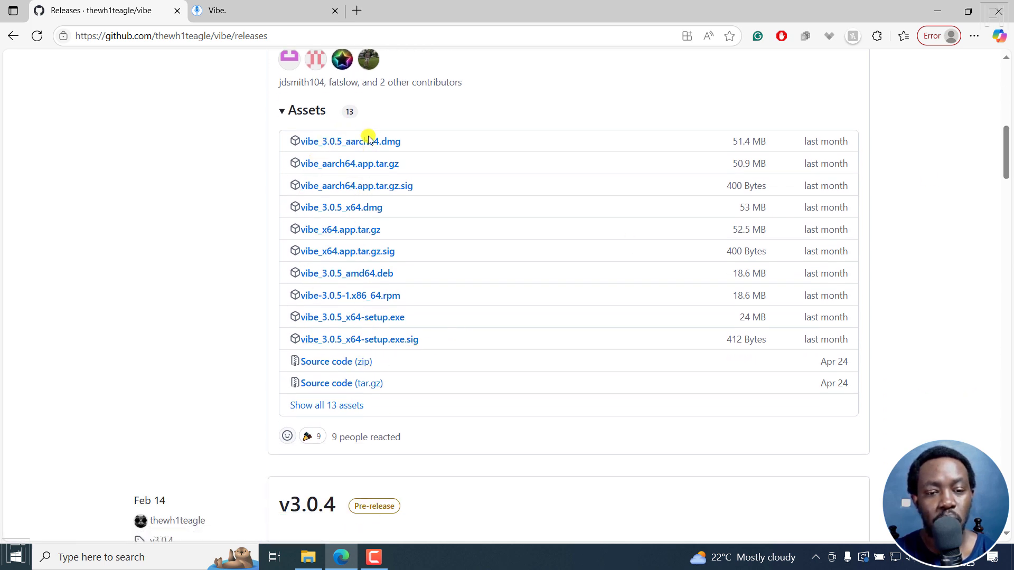
- Download vibe_3.0.5_x64-setup.exe, choose Keep and Keep anyway on SmartScreen, and show it in Downloads
left_click(357, 319)
left_click(357, 320)
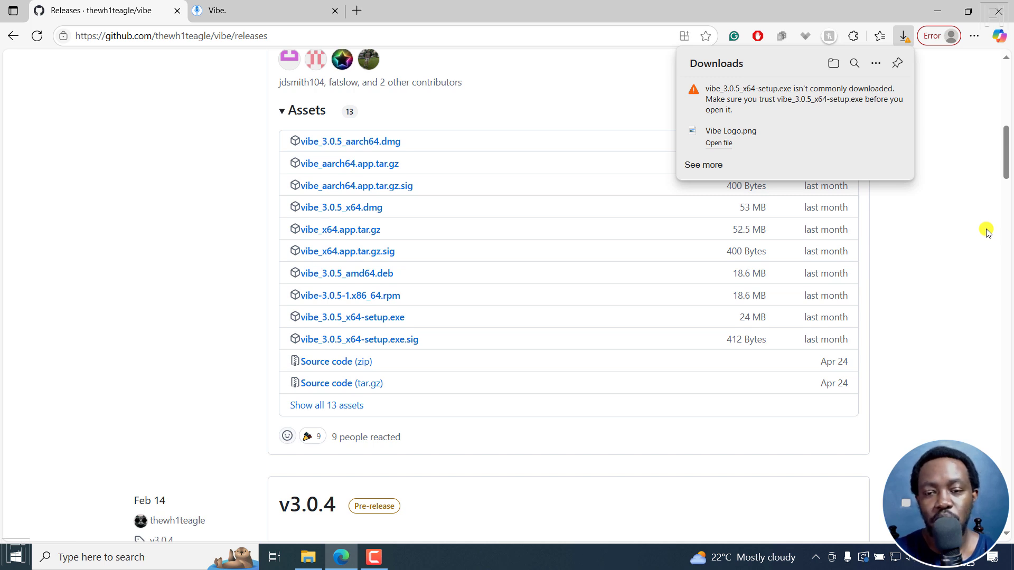
left_click(892, 95)
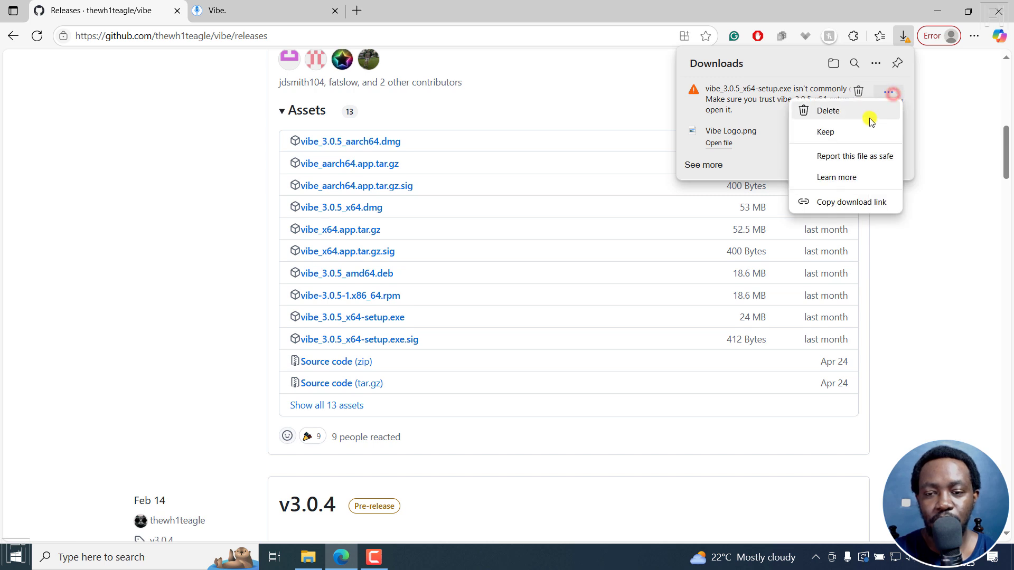
left_click(839, 132)
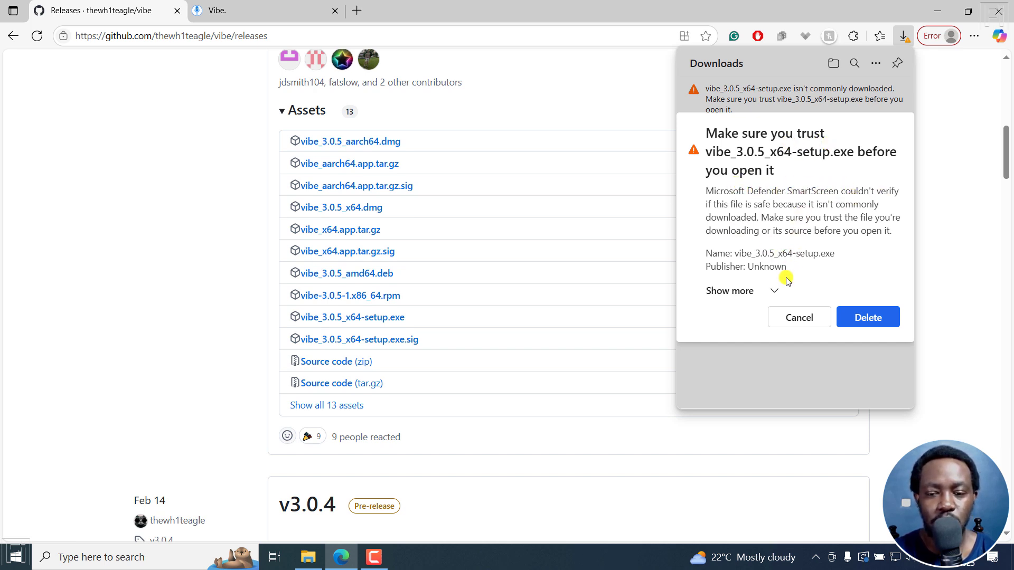
left_click(772, 290)
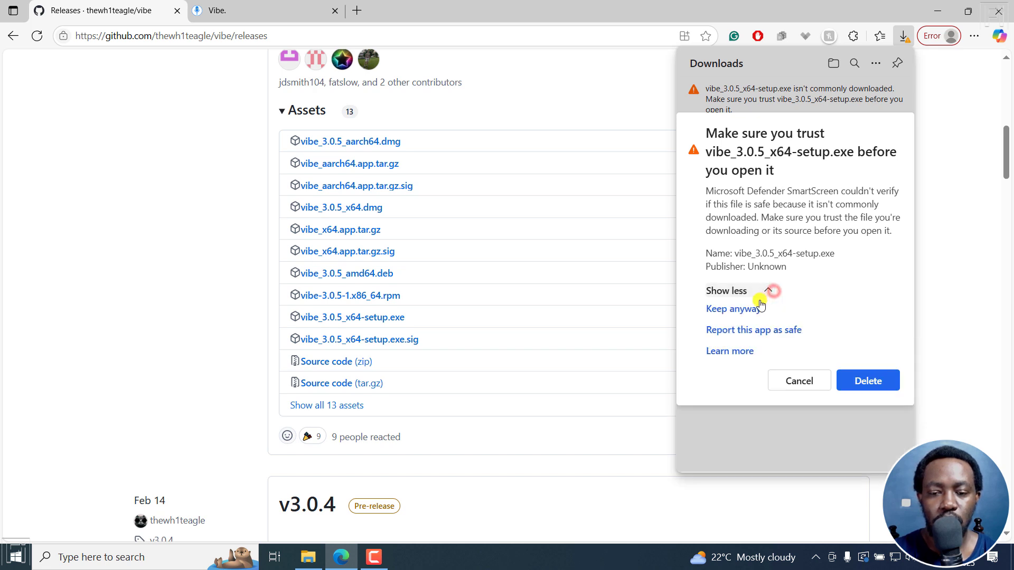
left_click(723, 310)
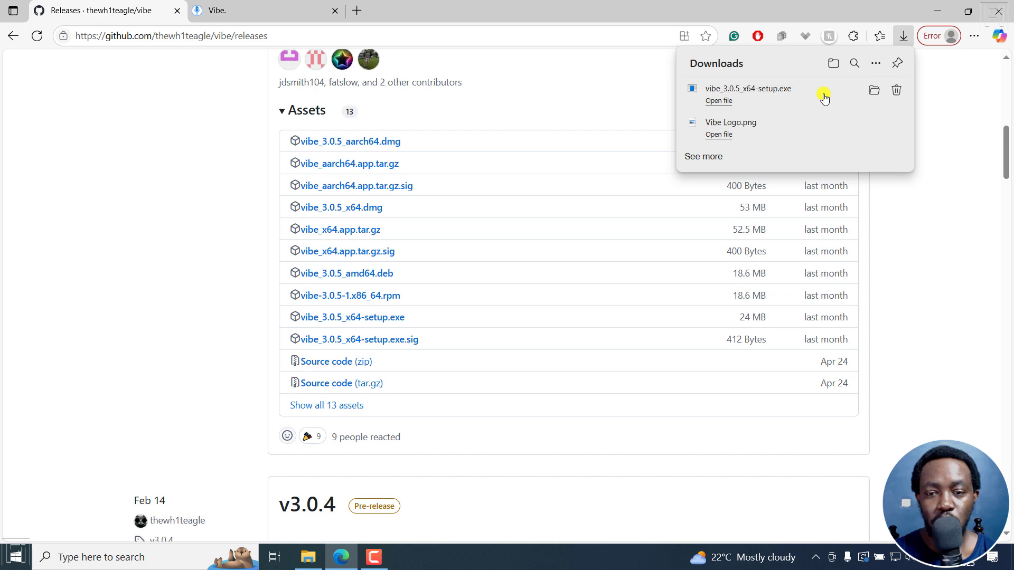
left_click(872, 91)
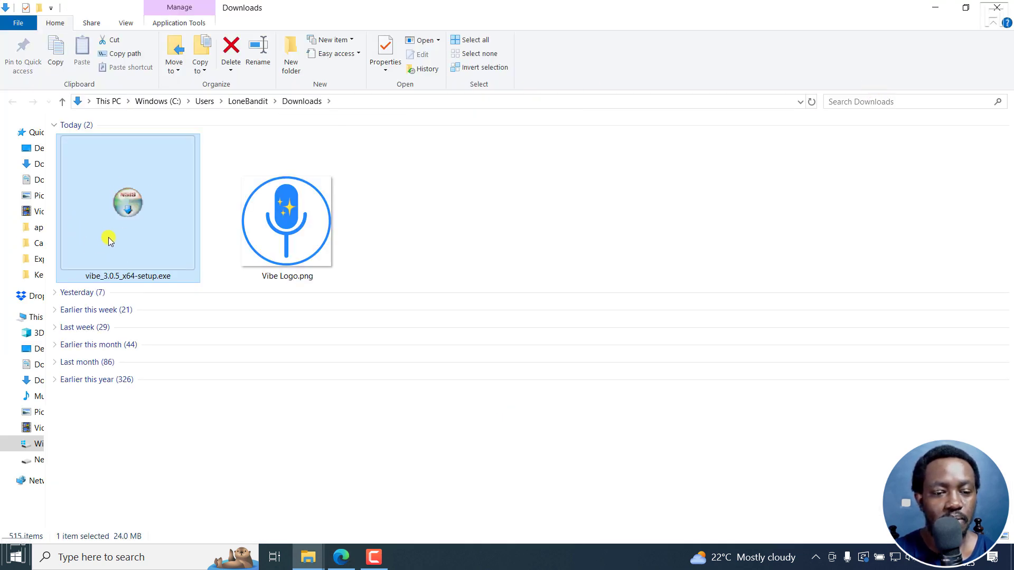
- Run vibe_3.0.5_x64-setup.exe as administrator and minimize the windows behind the setup dialog
right_click(139, 211)
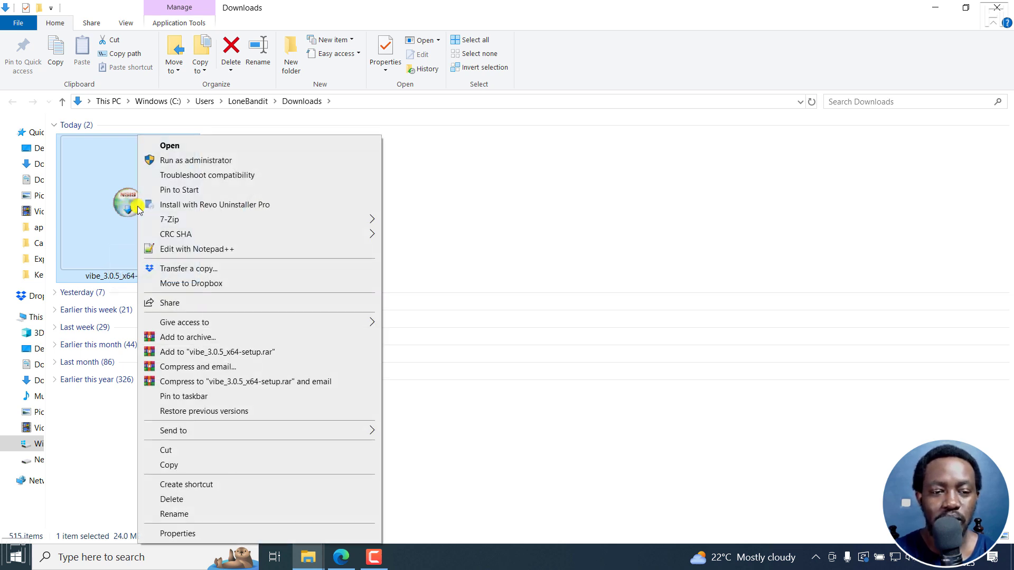
left_click(182, 162)
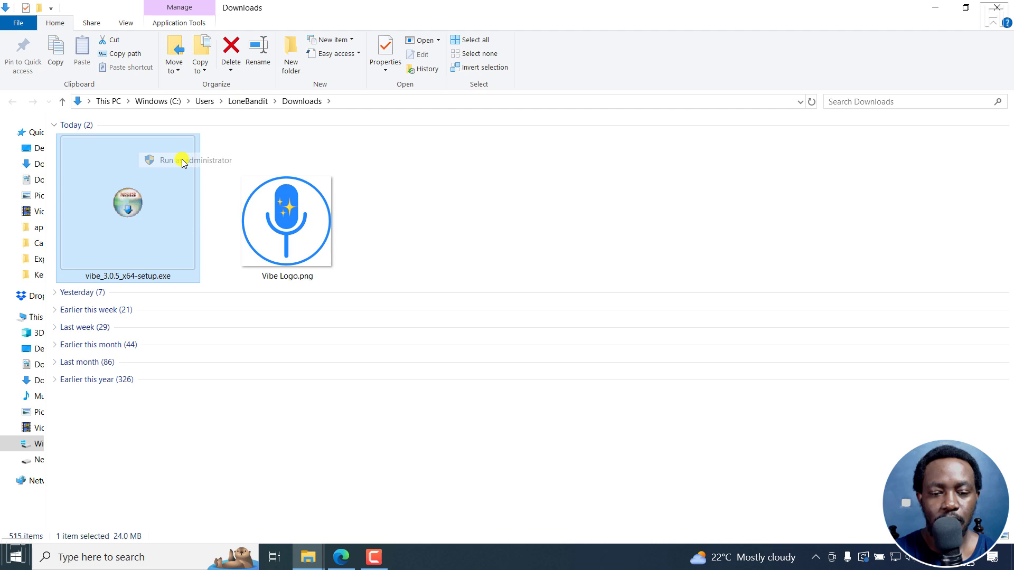
left_click(930, 6)
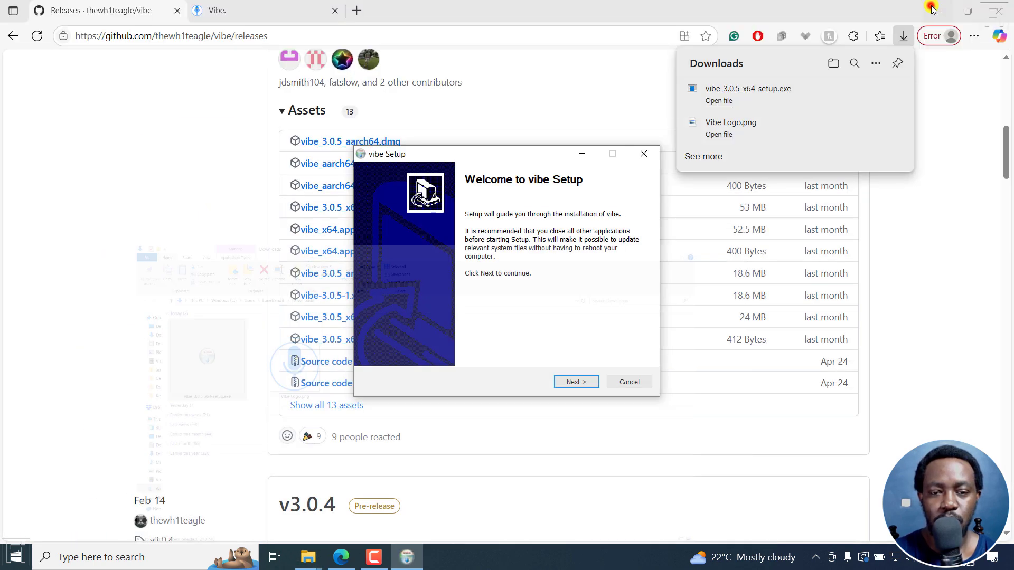
- Clear the desktop, then step through vibe Setup with the default folder and finish with Run vibe checked
left_click(932, 8)
left_click(932, 9)
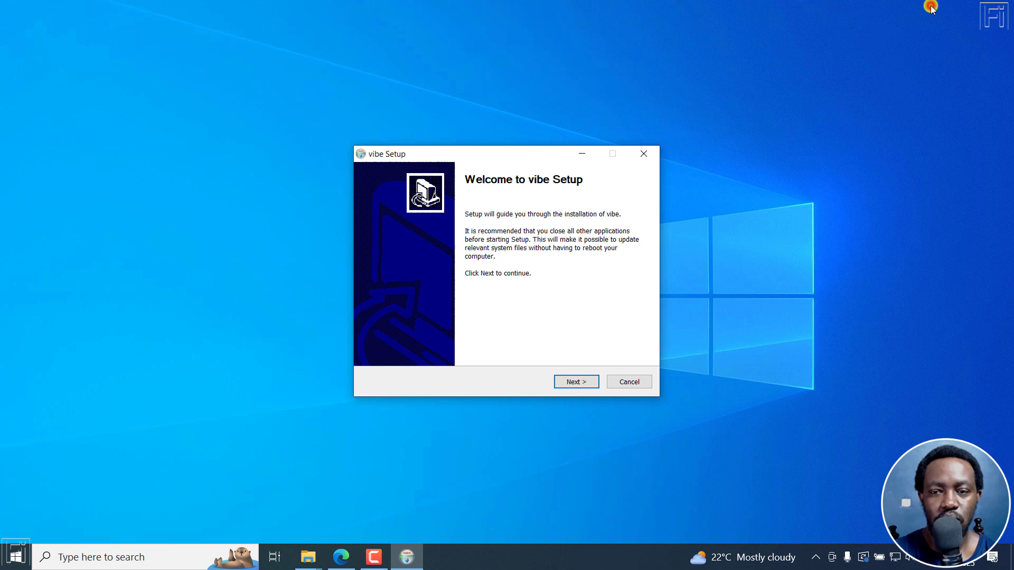
left_click(576, 381)
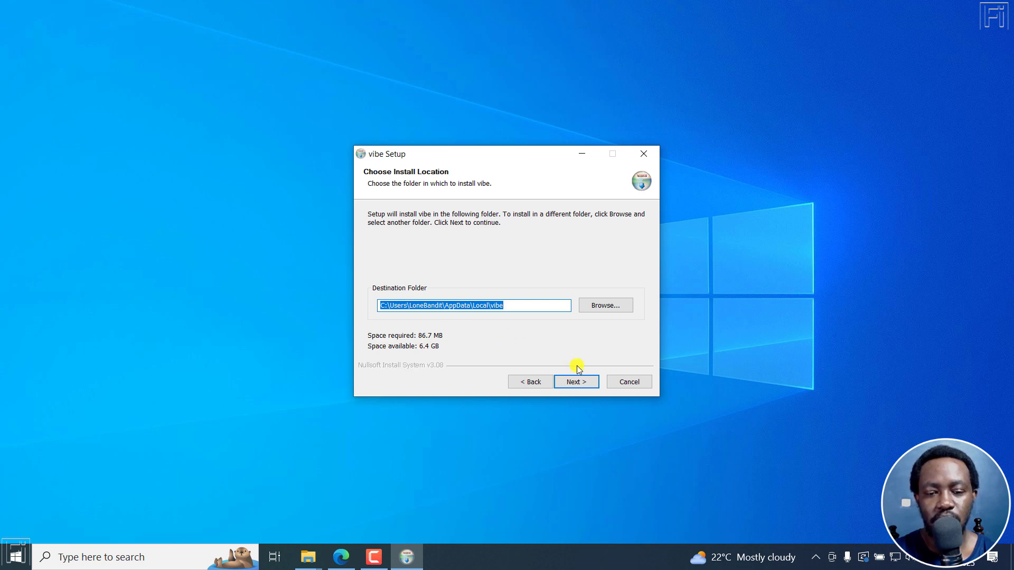
left_click(576, 382)
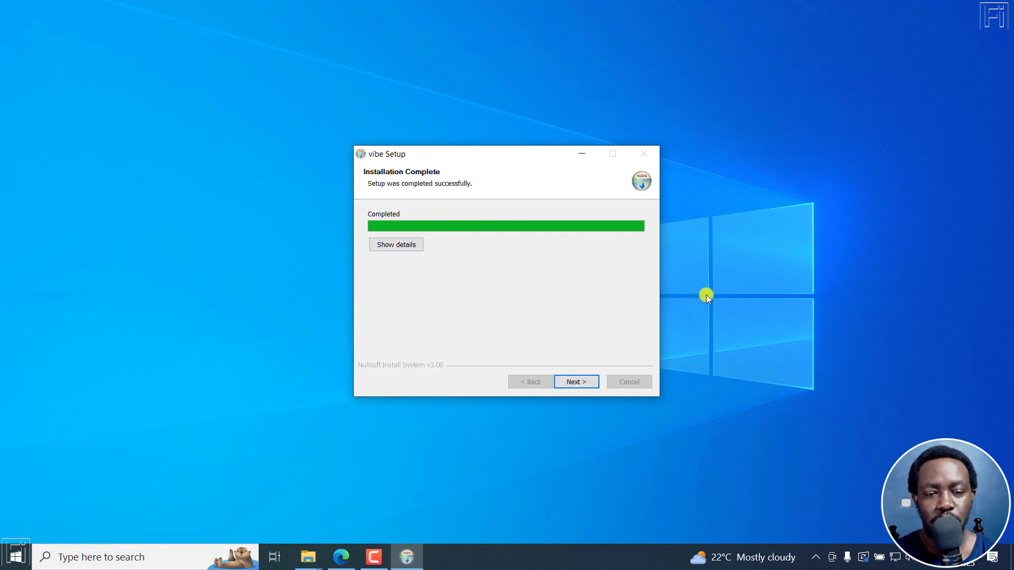
left_click(579, 381)
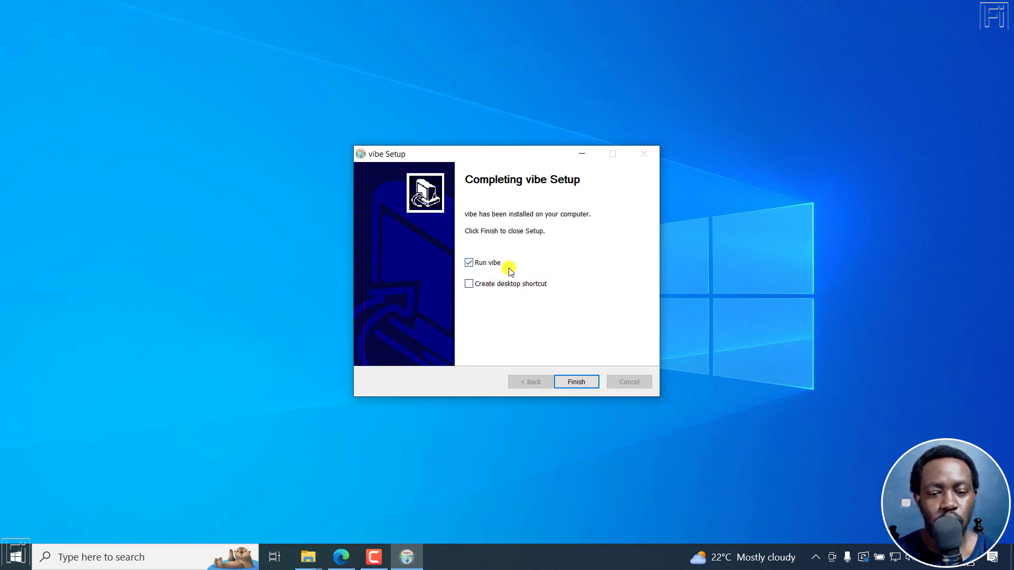
left_click(576, 382)
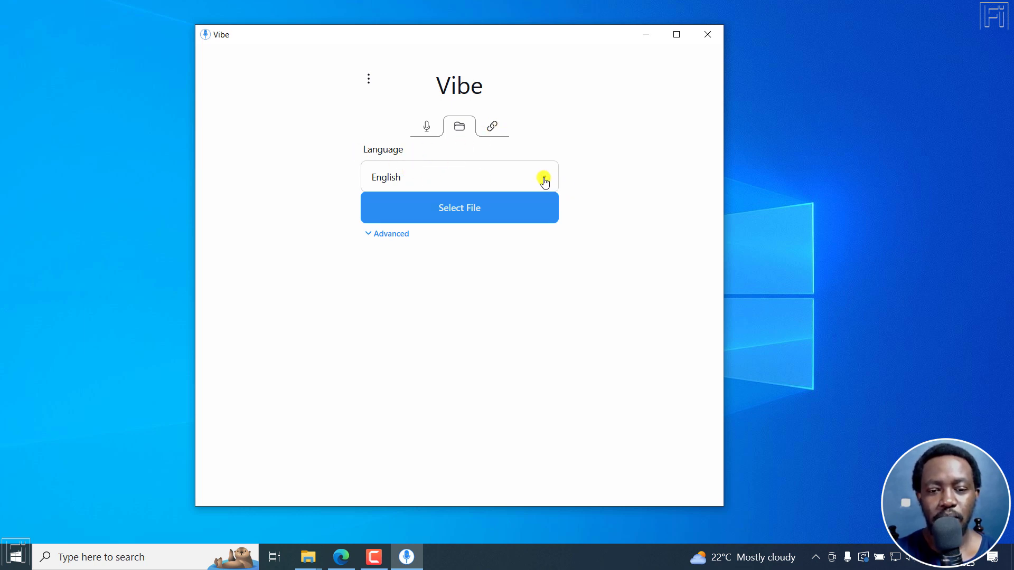
- Keep English as the language, show the Advanced options, cancel the file picker, then open Select folder
left_click(544, 180)
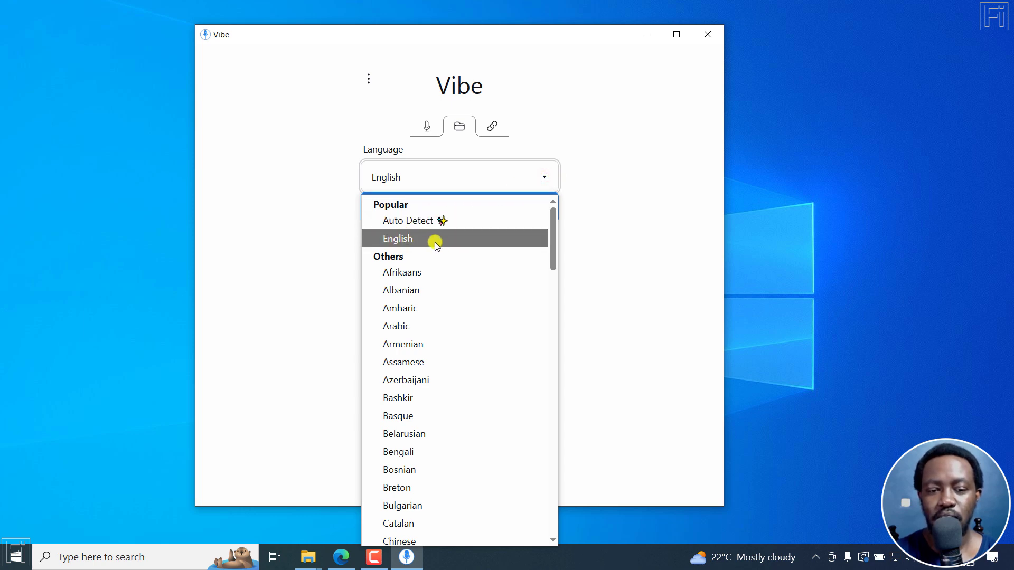
left_click(654, 127)
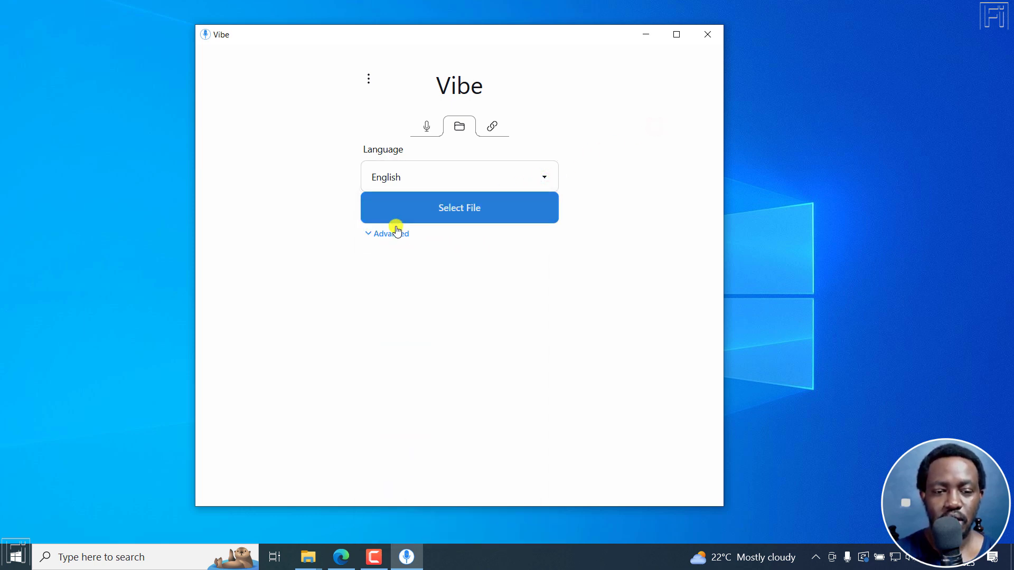
left_click(379, 236)
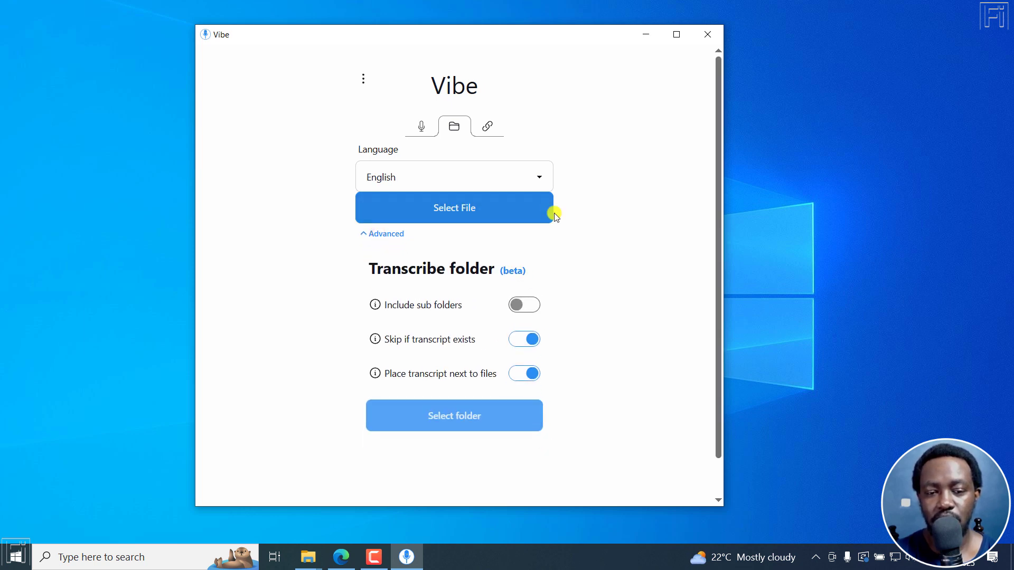
left_click(449, 208)
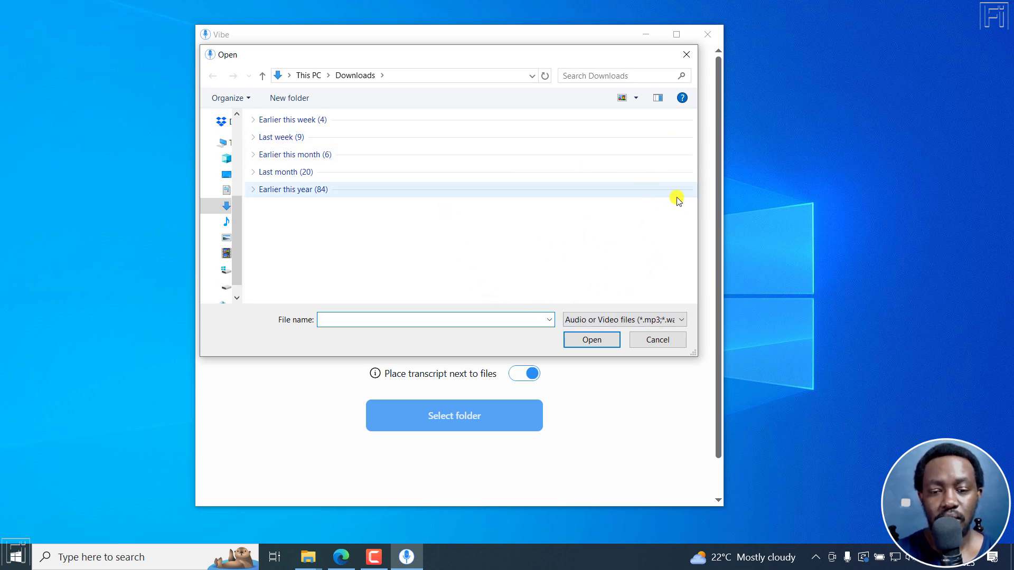
left_click(655, 339)
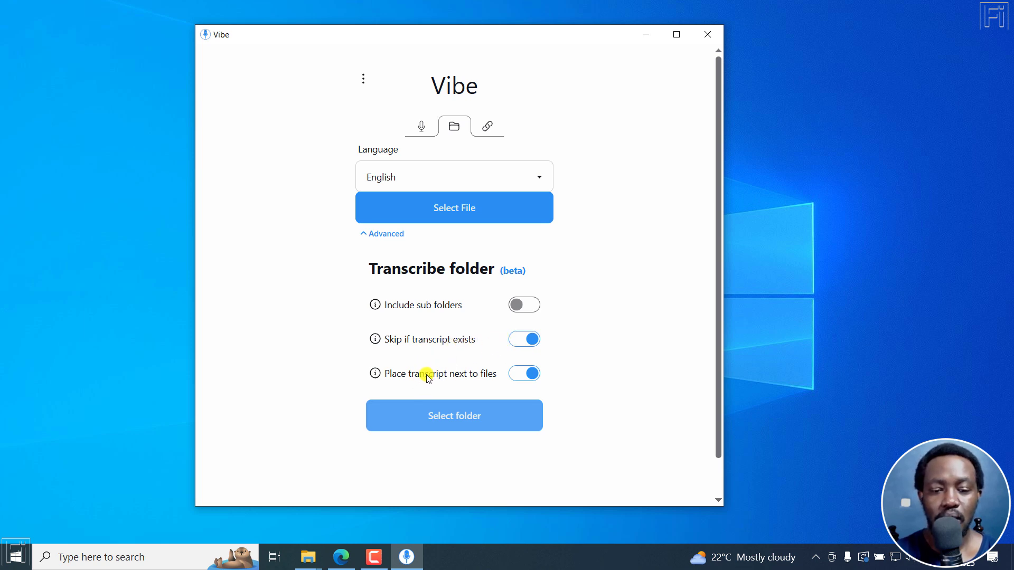
left_click(448, 415)
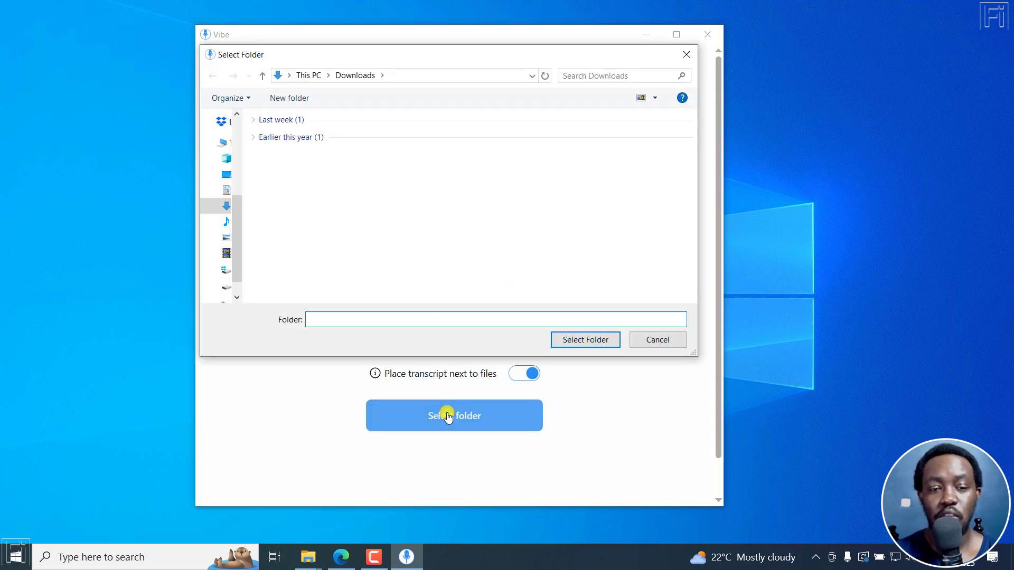
- Cancel the folder picker, open Settings from the three-dot menu, and keep the Light theme
left_click(662, 339)
left_click(364, 80)
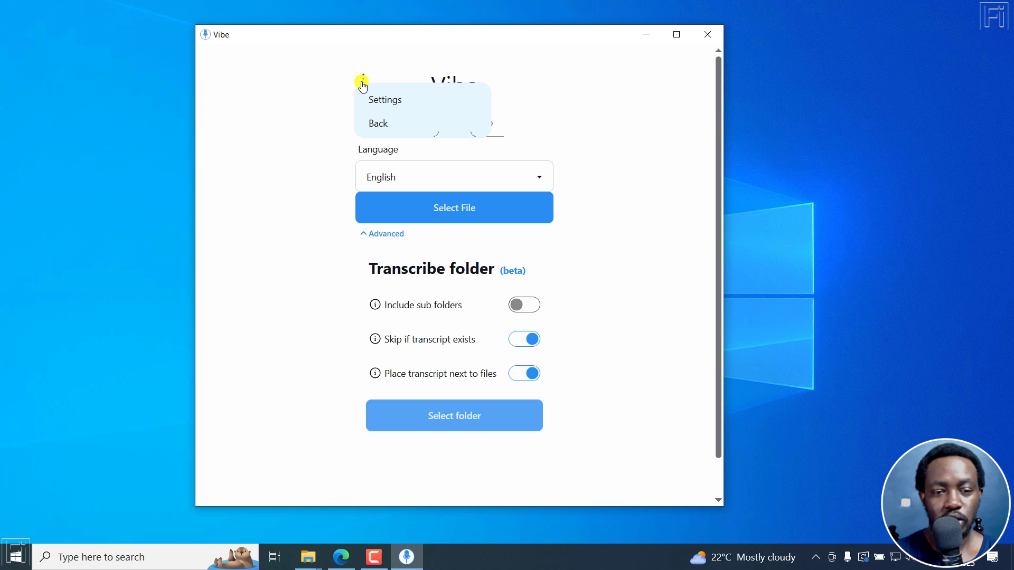
left_click(378, 125)
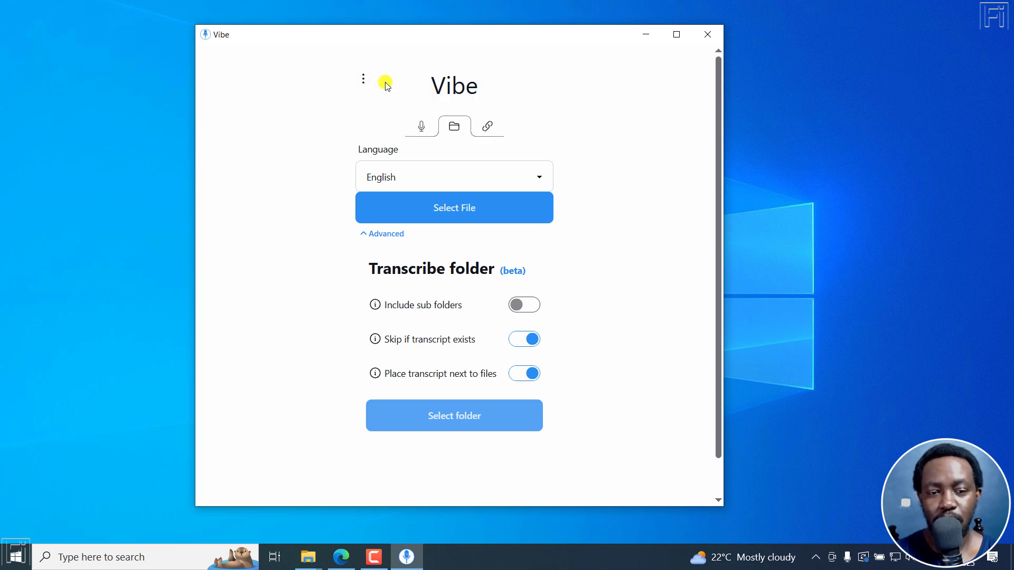
left_click(362, 82)
left_click(378, 99)
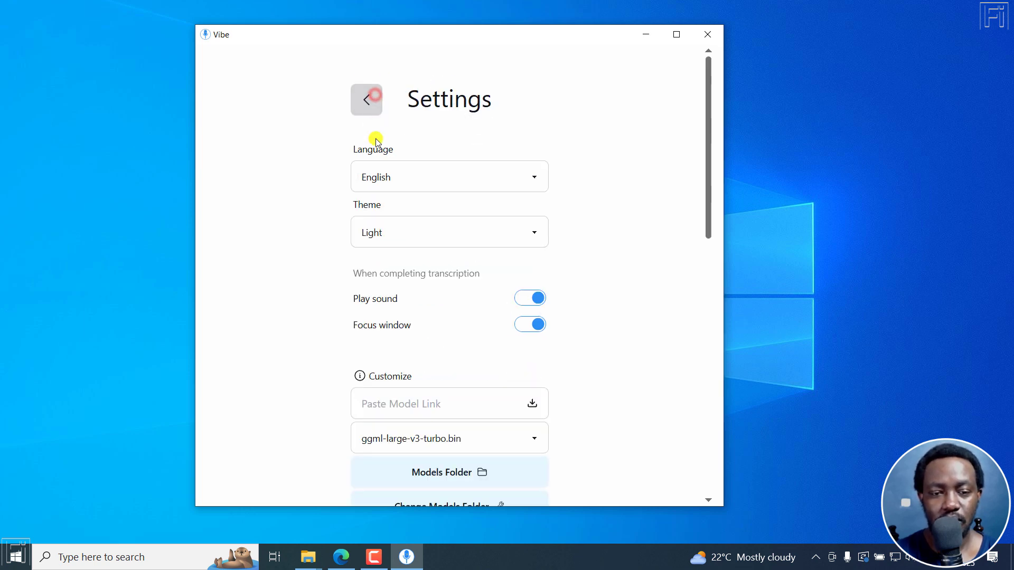
left_click(514, 240)
left_click(642, 207)
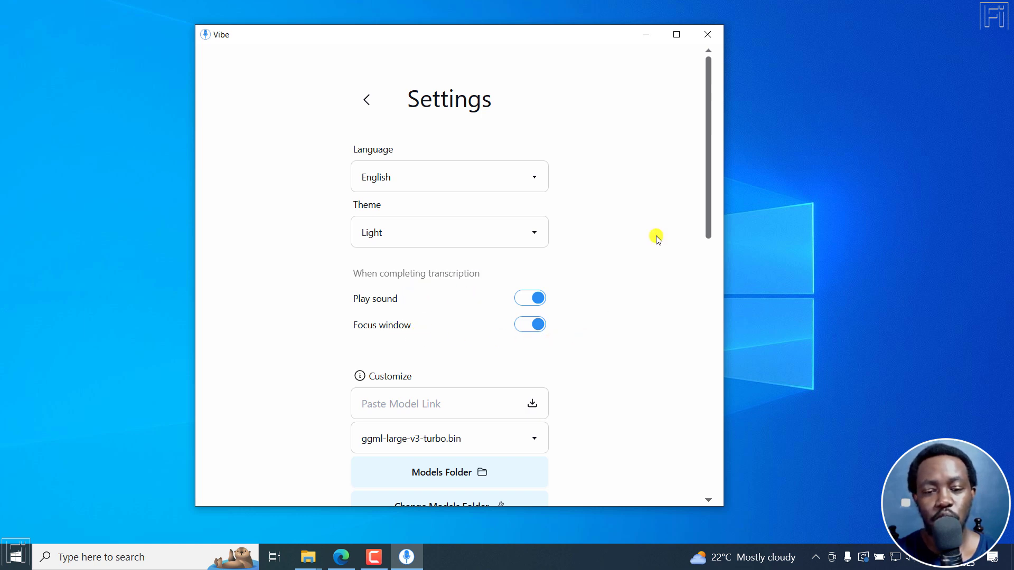
- Scroll to Customize and confirm ggml-large-v3-turbo.bin is the selected model
left_click_drag(708, 169, 711, 272)
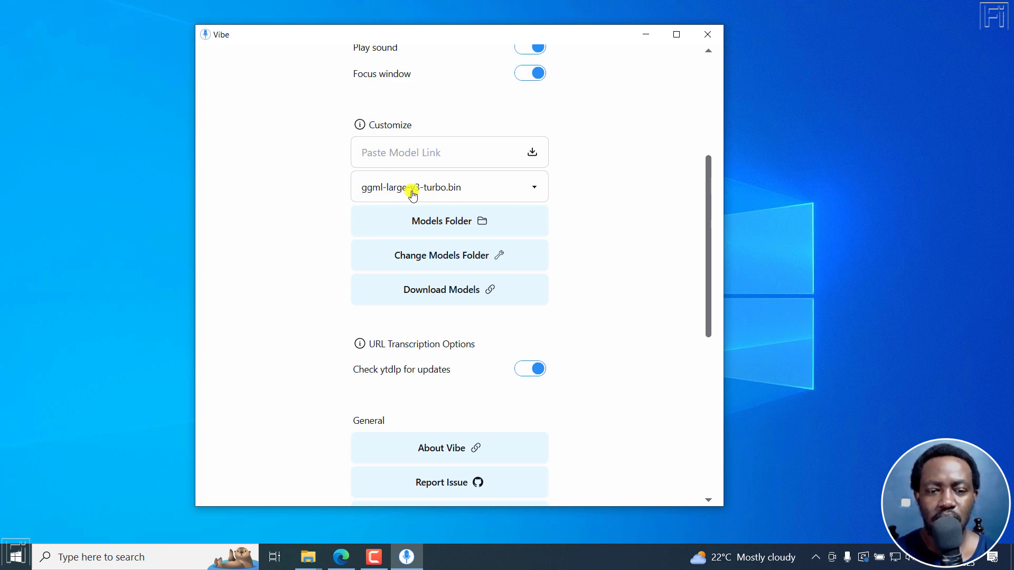
left_click(537, 188)
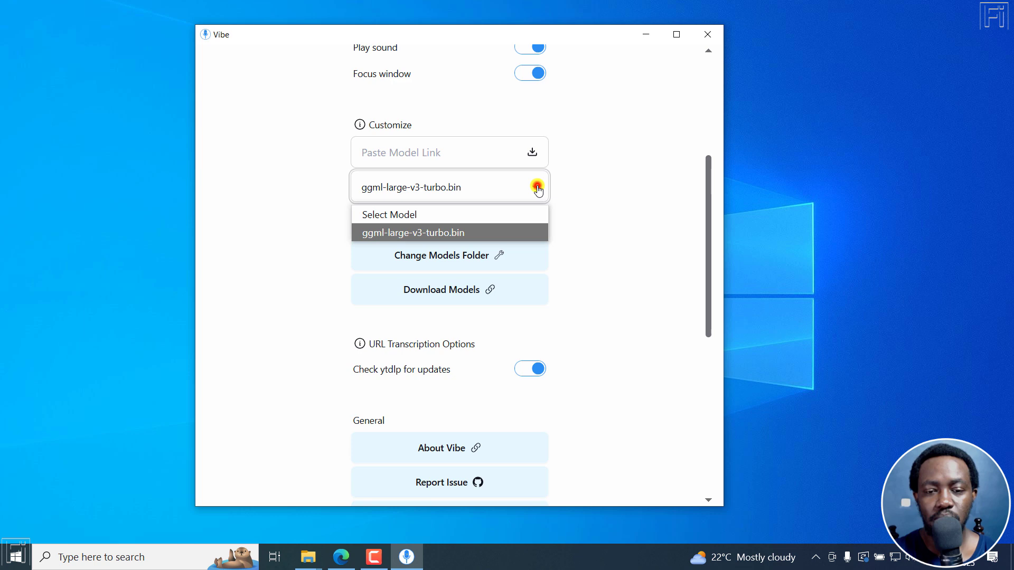
left_click(652, 192)
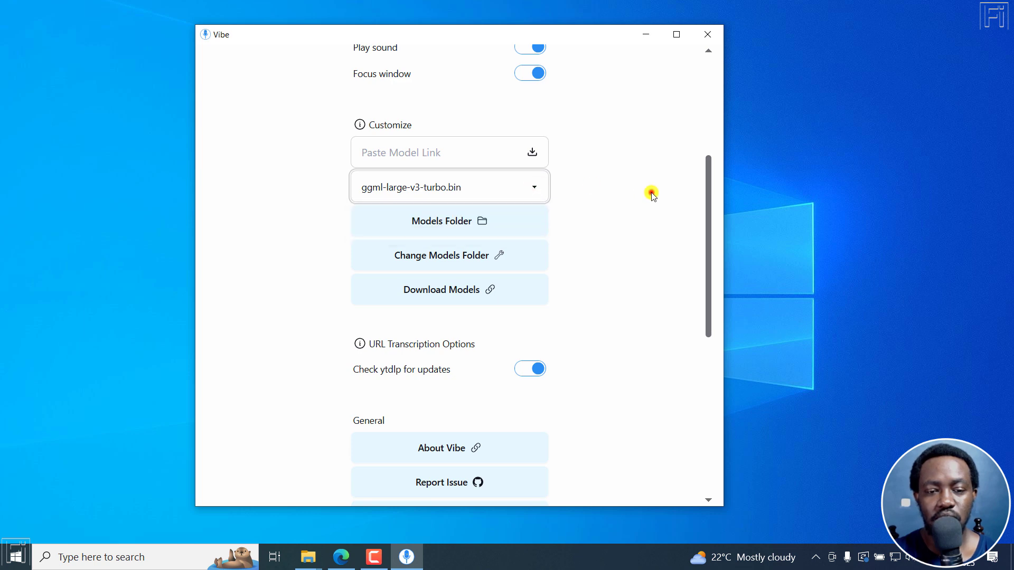
- Open the Models Folder, select ggml-large-v3-turbo.bin to see its 1.51 GB size, then minimize Explorer
left_click(433, 224)
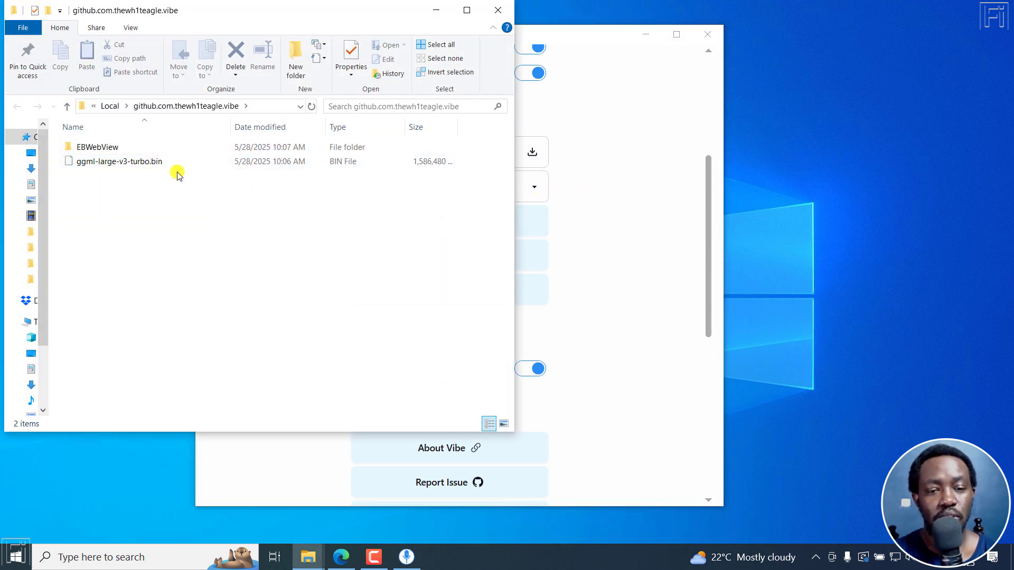
left_click(144, 161)
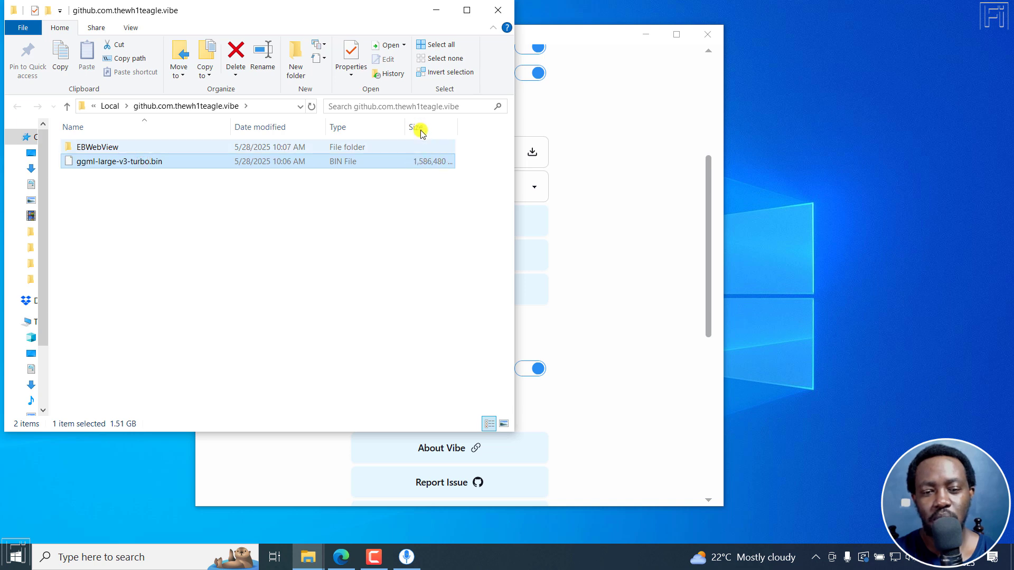
left_click(434, 10)
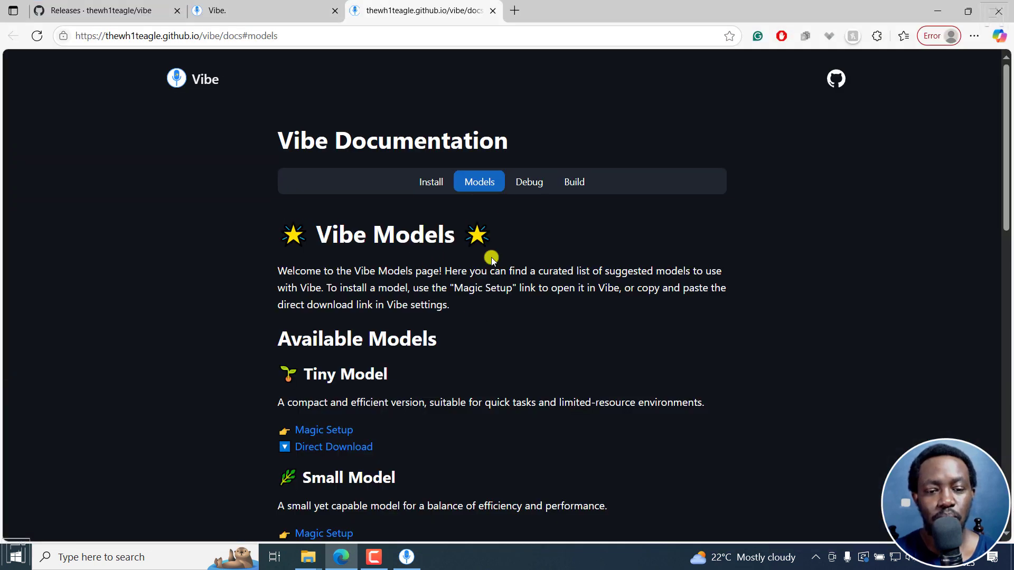
- Scroll the Models page down to the Medium and Large (v3) models, then minimize Edge back to Vibe
mouse_move(1009, 137)
left_mouse_down()
mouse_move(1003, 174)
mouse_move(889, 215)
left_mouse_up()
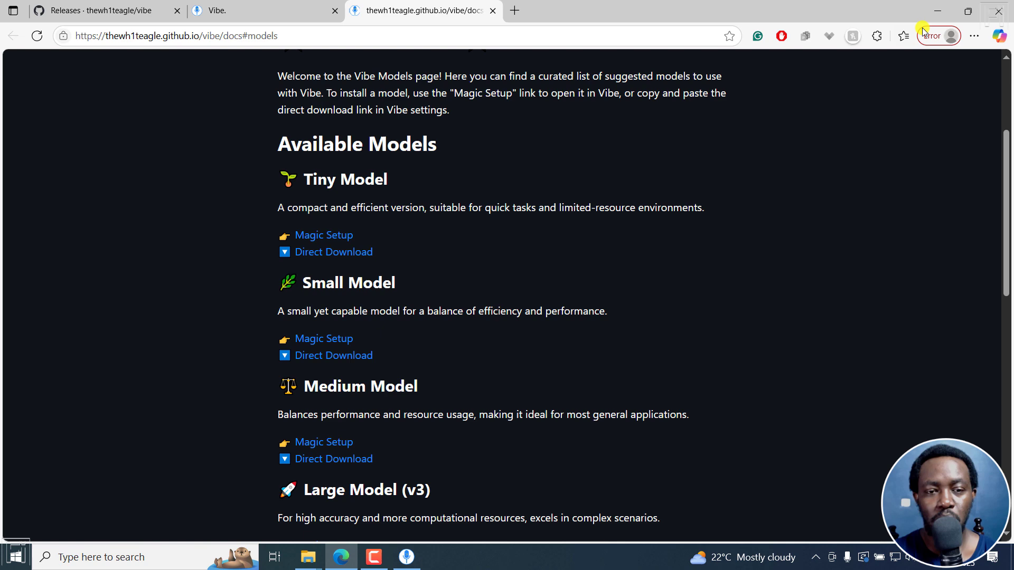
left_click(937, 11)
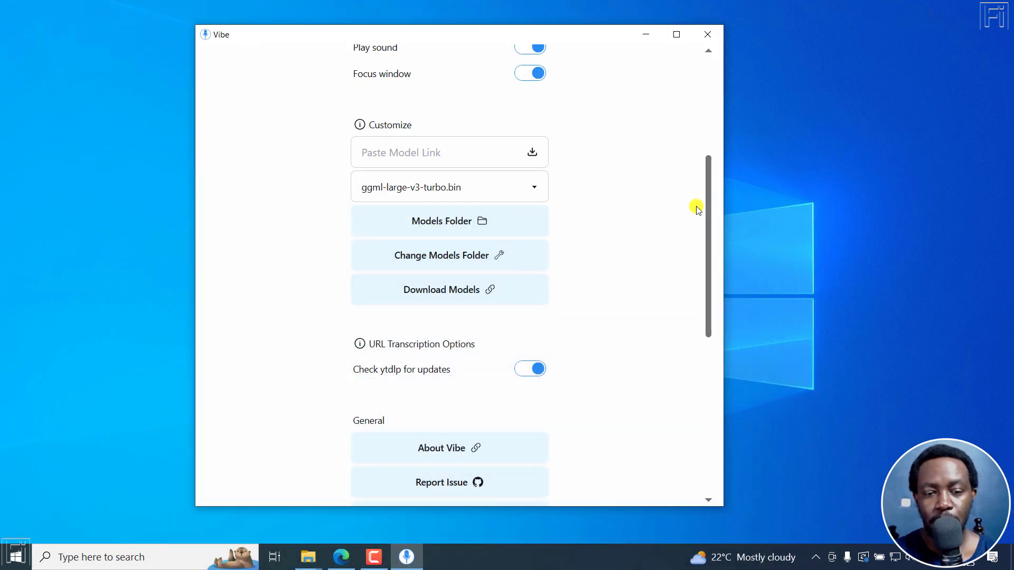
left_click_drag(704, 202, 704, 269)
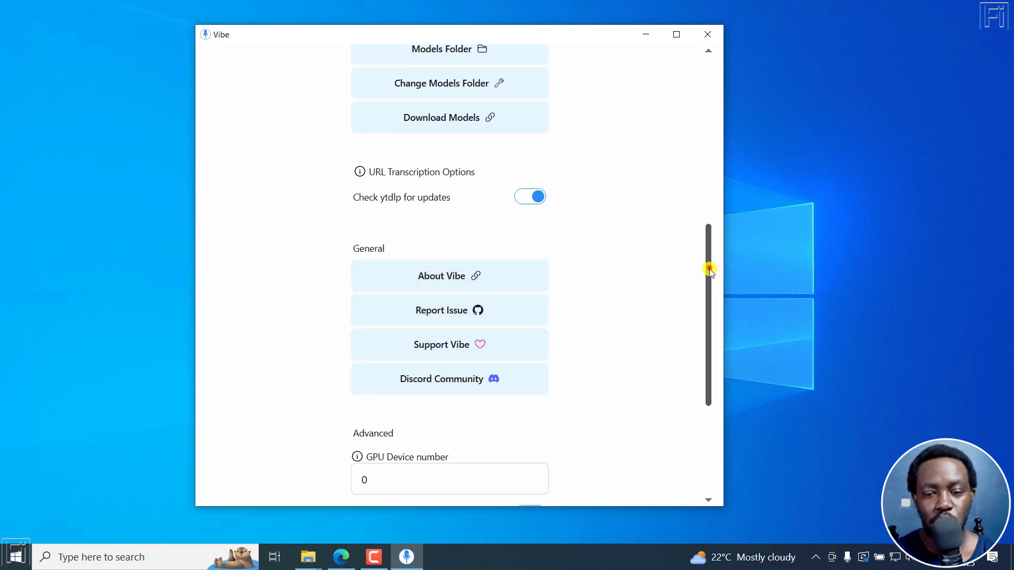
left_click_drag(708, 268, 697, 408)
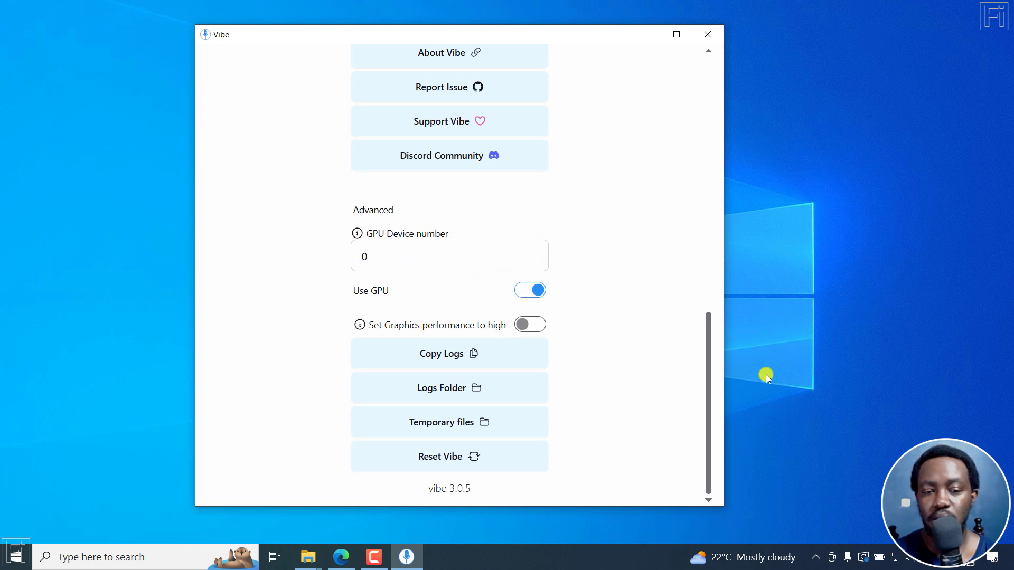
left_click_drag(709, 332, 715, 50)
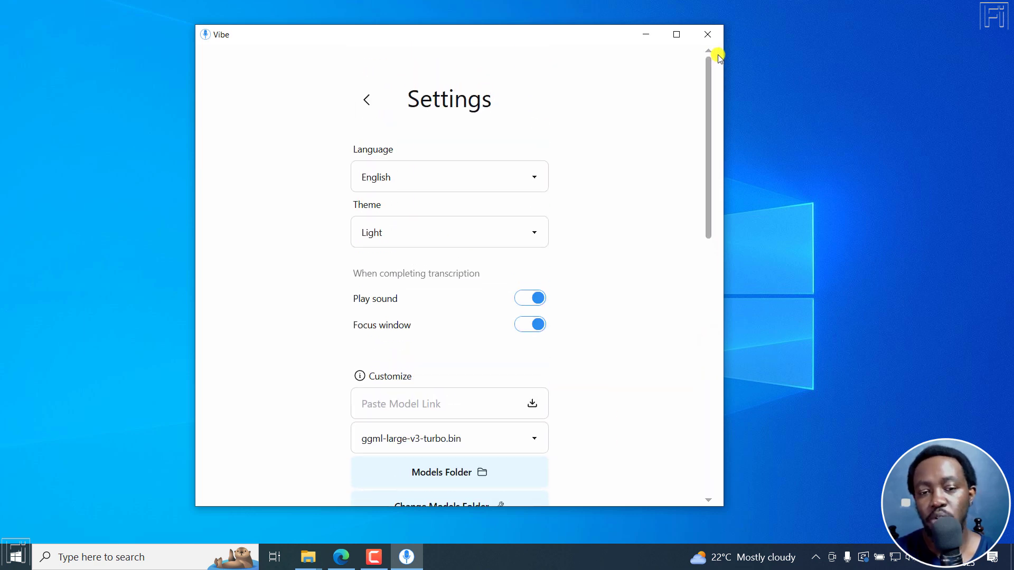
- Exit Settings back to Vibe's main screen with the Transcribe folder (beta) options
left_click(365, 99)
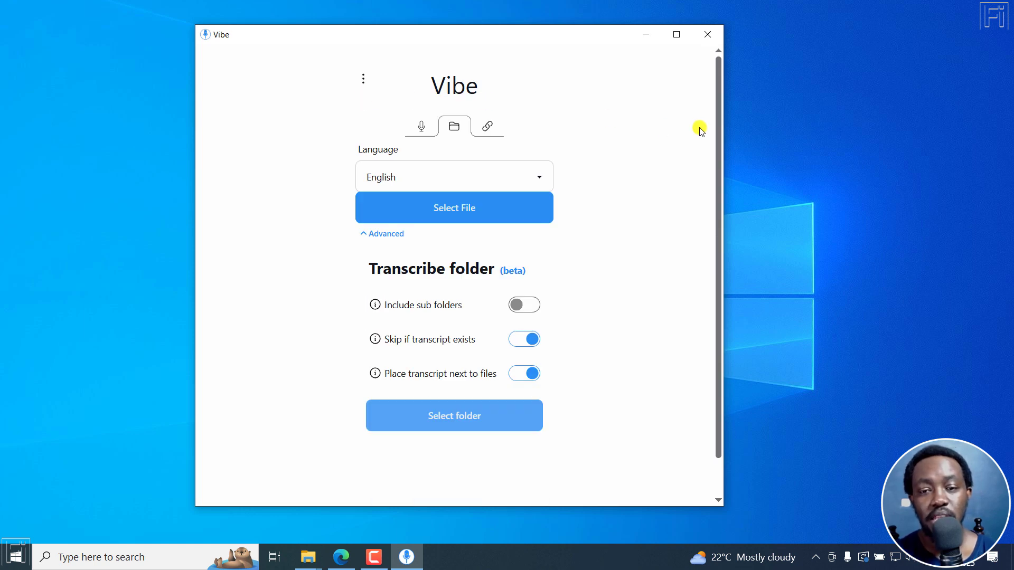